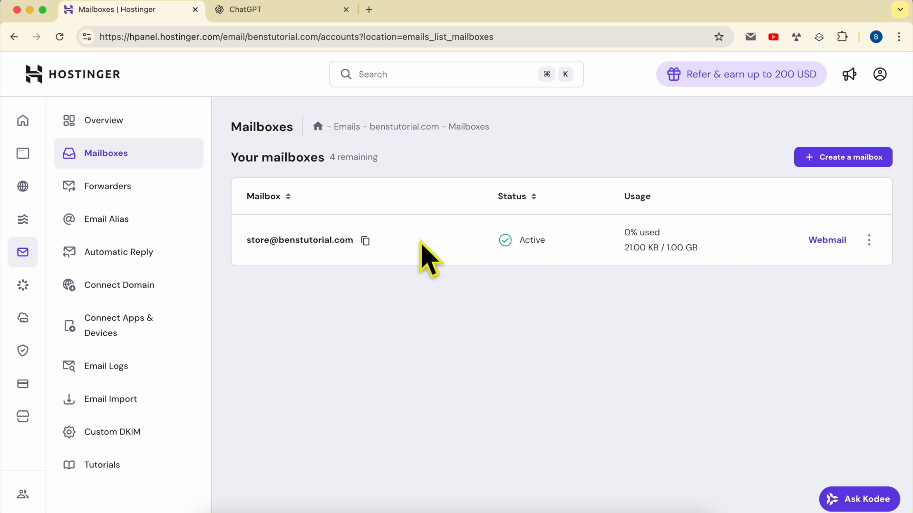
# - Start creating an automatic reply for the existing store mailbox
pyautogui.click(869, 241)
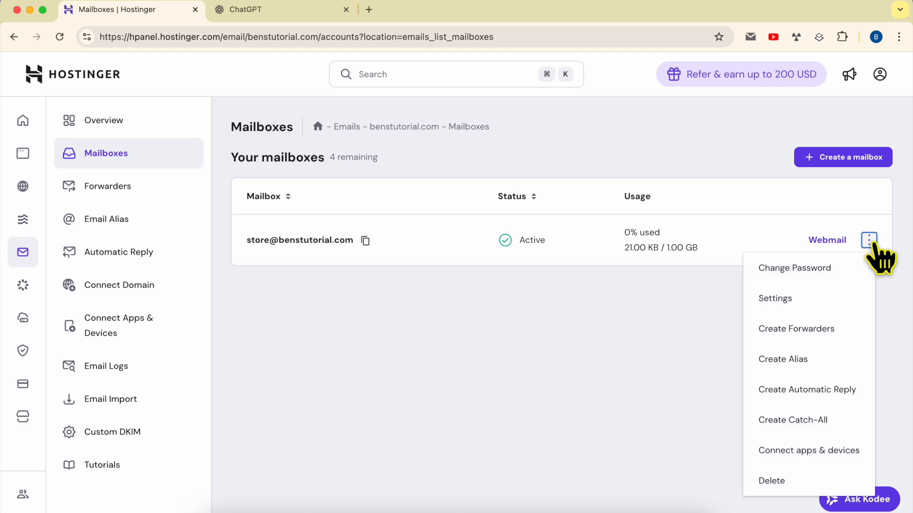
pyautogui.click(863, 404)
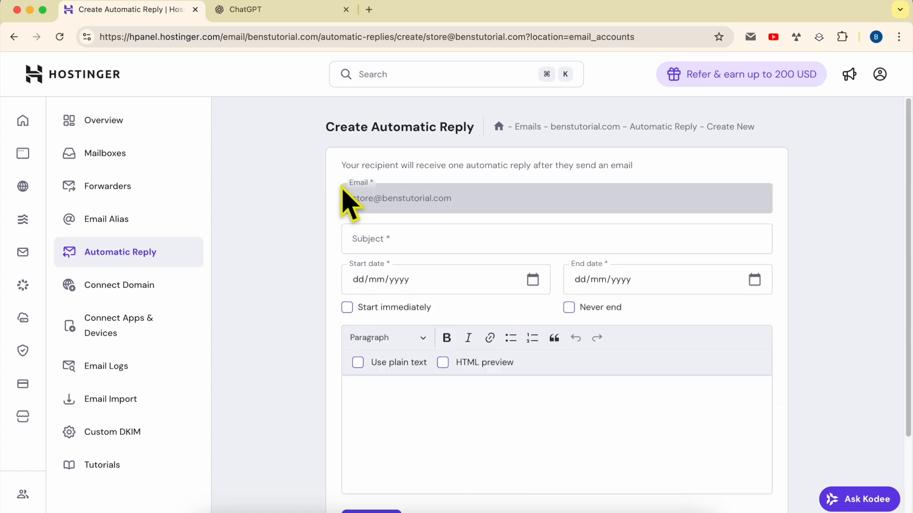
# - Examine the automatic reply form's email, subject, start and end date, and message body fields
pyautogui.moveTo(348, 164); pyautogui.dragTo(662, 179)
pyautogui.click(666, 179)
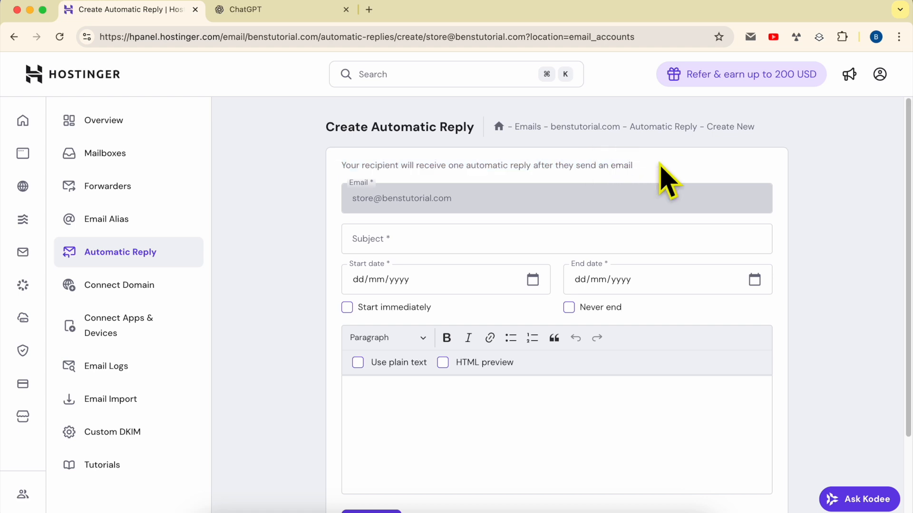
pyautogui.click(428, 202)
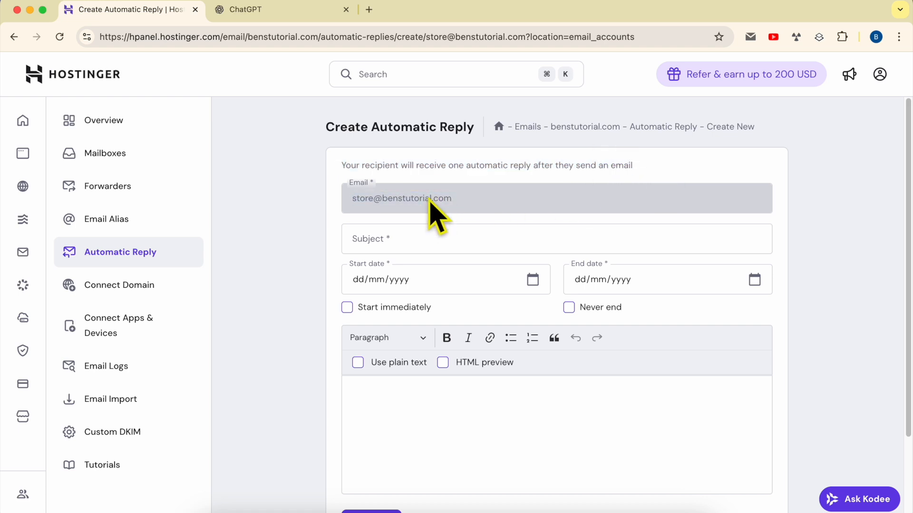
pyautogui.tripleClick(427, 201)
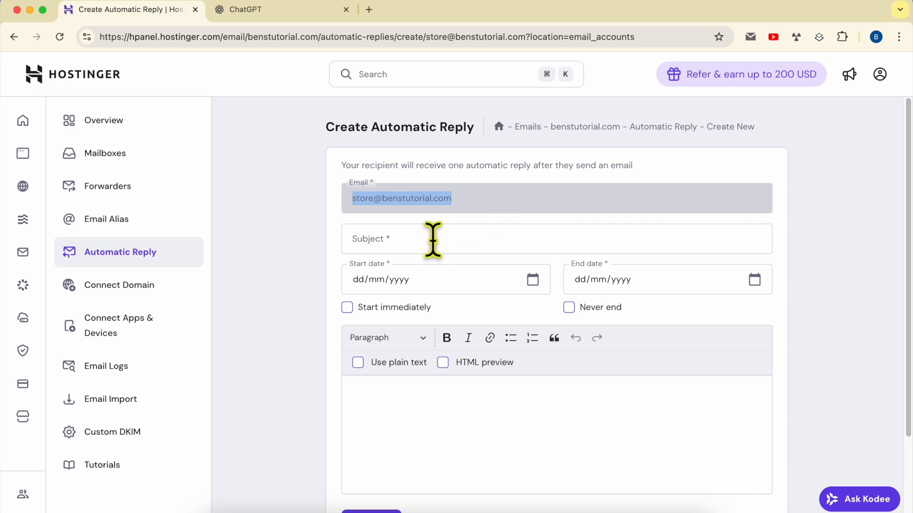
pyautogui.click(326, 245)
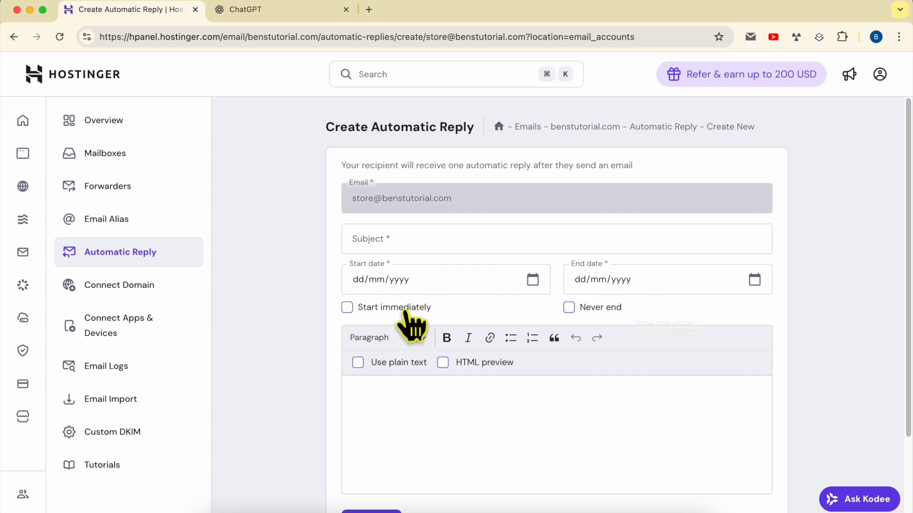
pyautogui.click(347, 307)
pyautogui.click(347, 308)
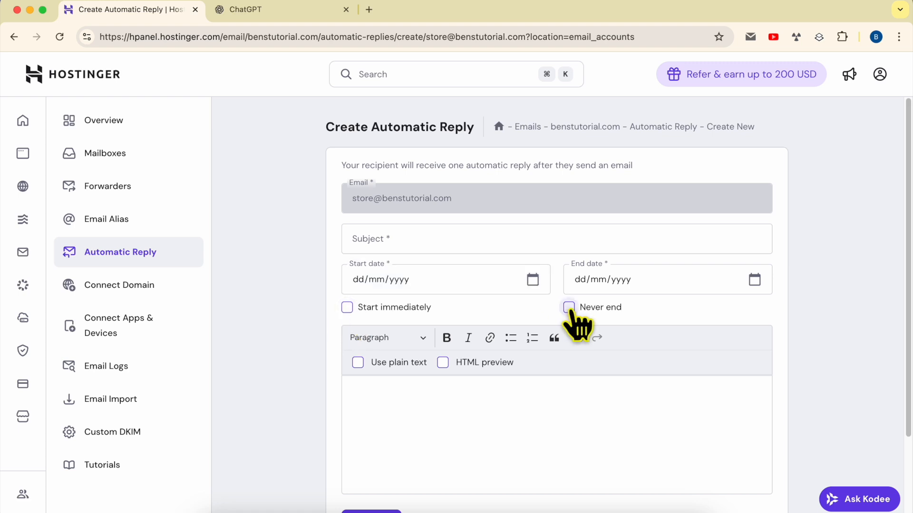
pyautogui.click(377, 392)
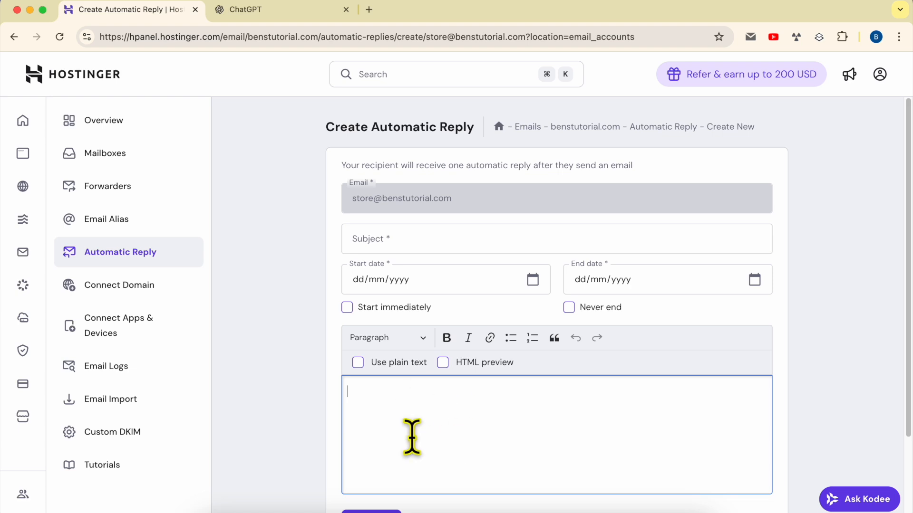
pyautogui.scroll(-2, 472, 401)
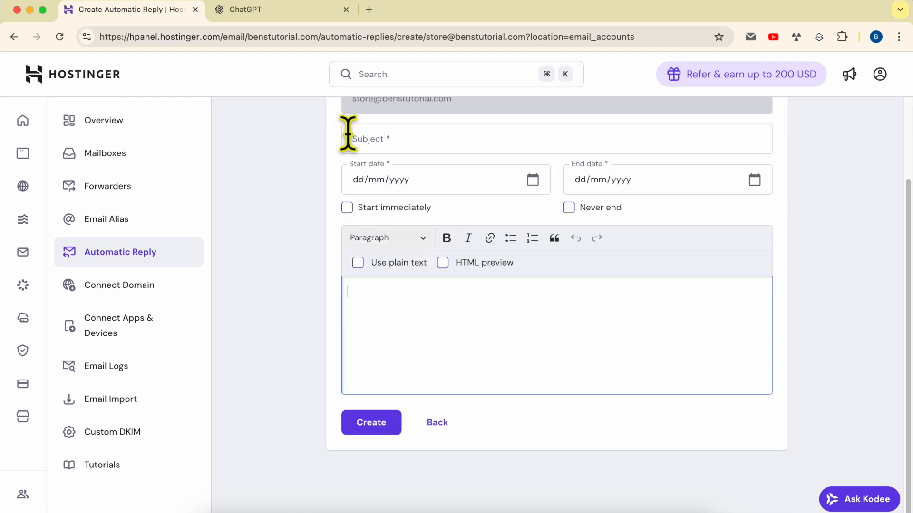
# - Switch to ChatGPT and ask it to write an automatic reply for a pizza business
pyautogui.click(287, 21)
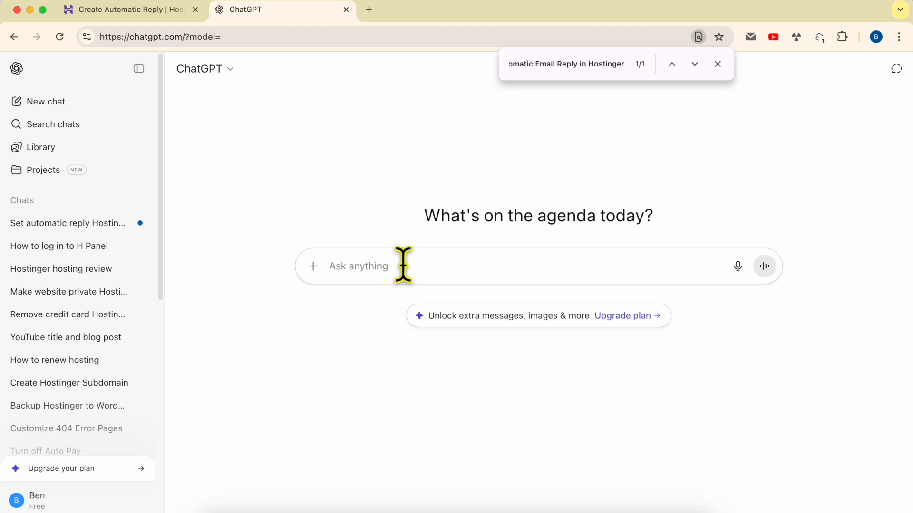
pyautogui.write('wrtie me an autocamtic reply for my pizza business')
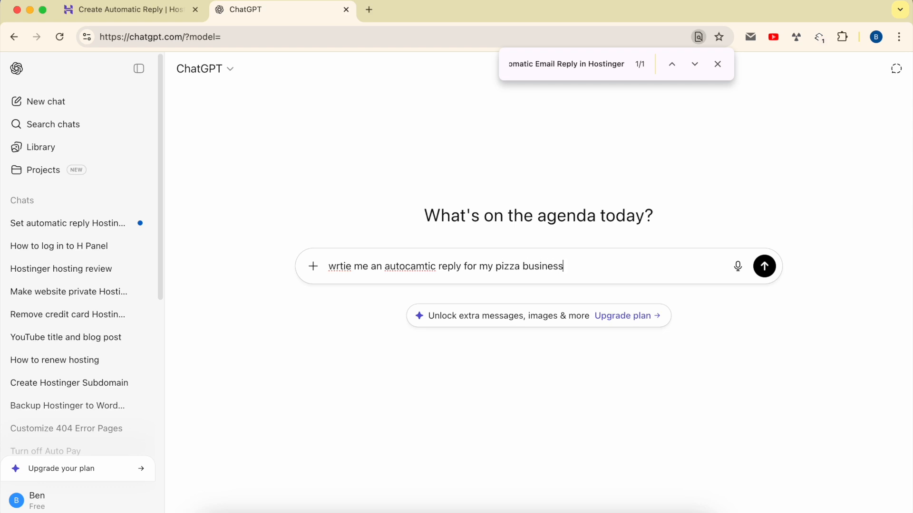
pyautogui.press('Return')
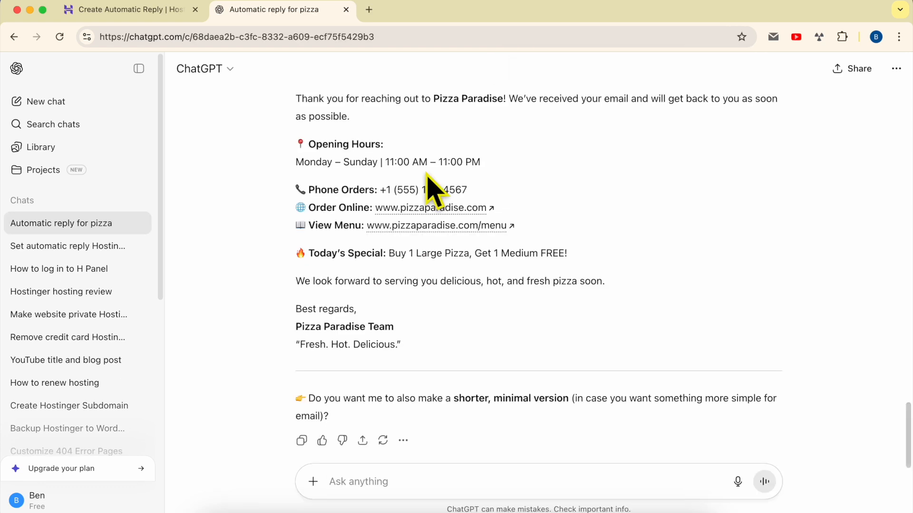
# - Copy the suggested subject "Thank you for contacting Pizza Paradise 🍕" from ChatGPT into the Hostinger automatic reply's subject
pyautogui.tripleClick(495, 157)
pyautogui.click(433, 148)
pyautogui.scroll(4, 433, 149)
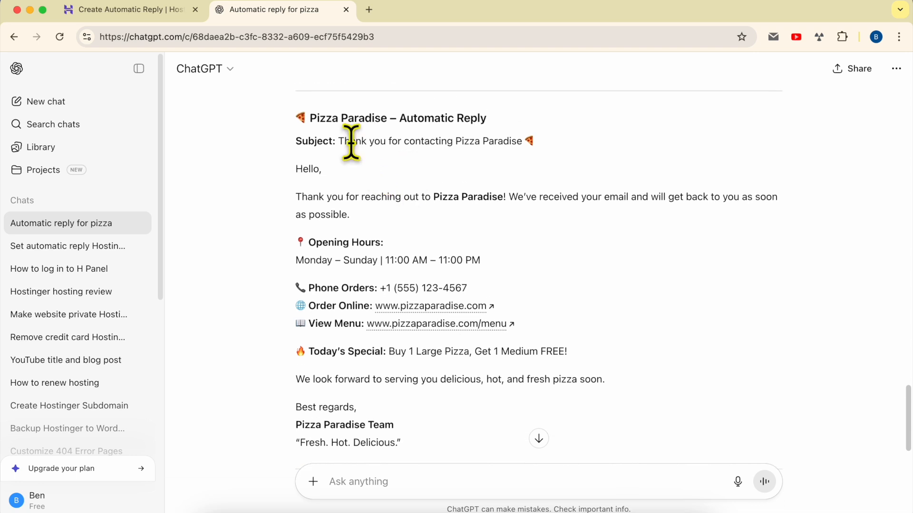
pyautogui.moveTo(352, 140); pyautogui.dragTo(505, 135)
pyautogui.rightClick(511, 136)
pyautogui.click(533, 163)
pyautogui.click(127, 10)
pyautogui.click(387, 238)
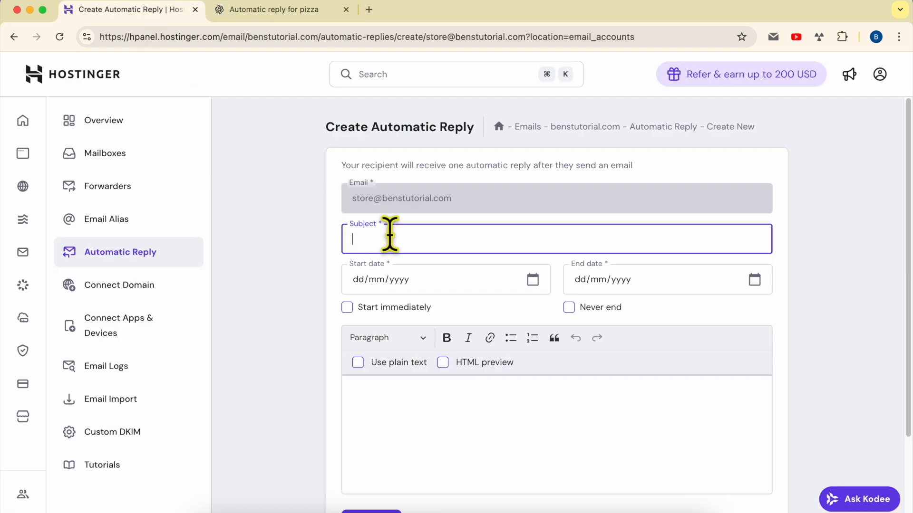
pyautogui.press('super+v')
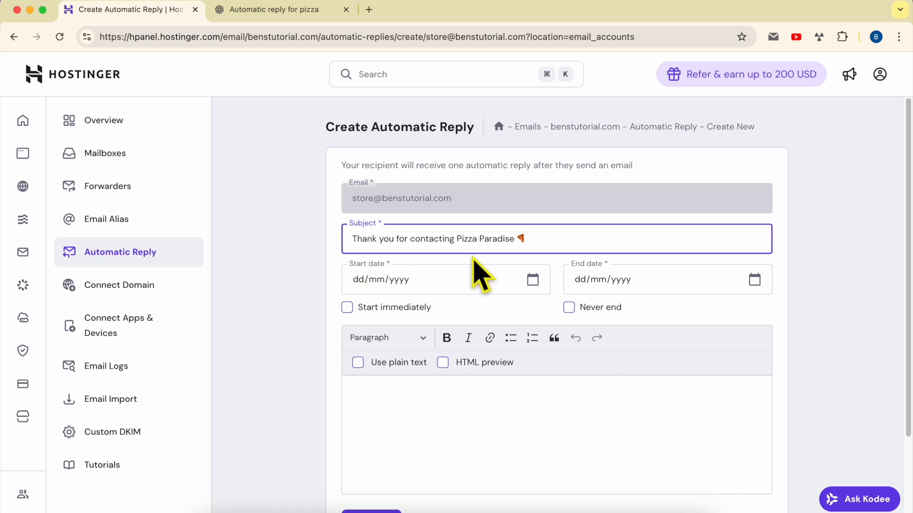
# - Copy ChatGPT's reply text from "Hello," through "Fresh. Hot. Delicious." into the Hostinger automatic reply's message body
pyautogui.click(284, 12)
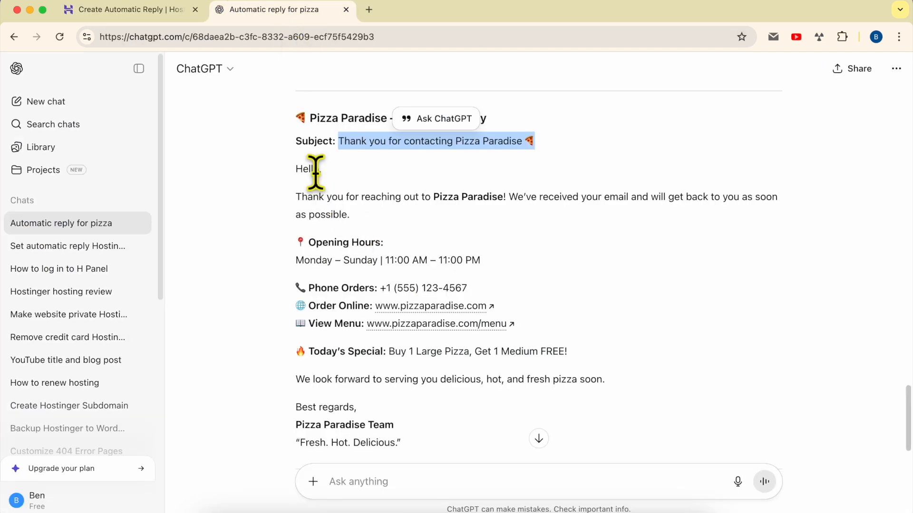
pyautogui.moveTo(322, 171); pyautogui.dragTo(296, 169)
pyautogui.scroll(-1, 435, 439)
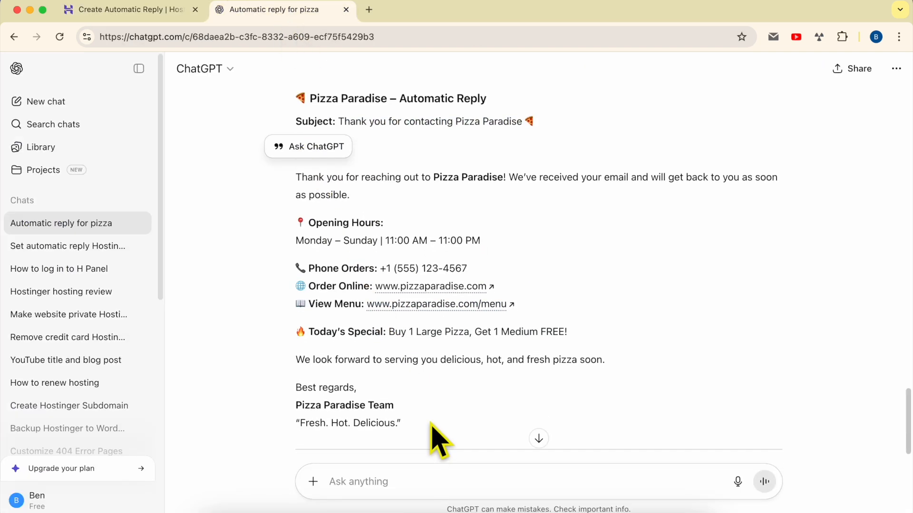
pyautogui.keyDown('shift'); pyautogui.click(432, 438); pyautogui.keyUp('shift')
pyautogui.rightClick(358, 278)
pyautogui.click(380, 302)
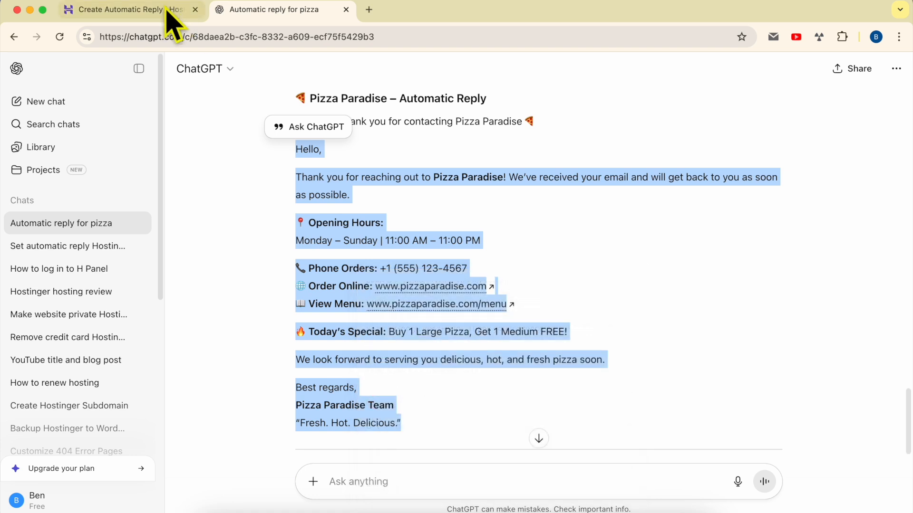
pyautogui.click(234, 10)
pyautogui.click(411, 417)
pyautogui.rightClick(410, 417)
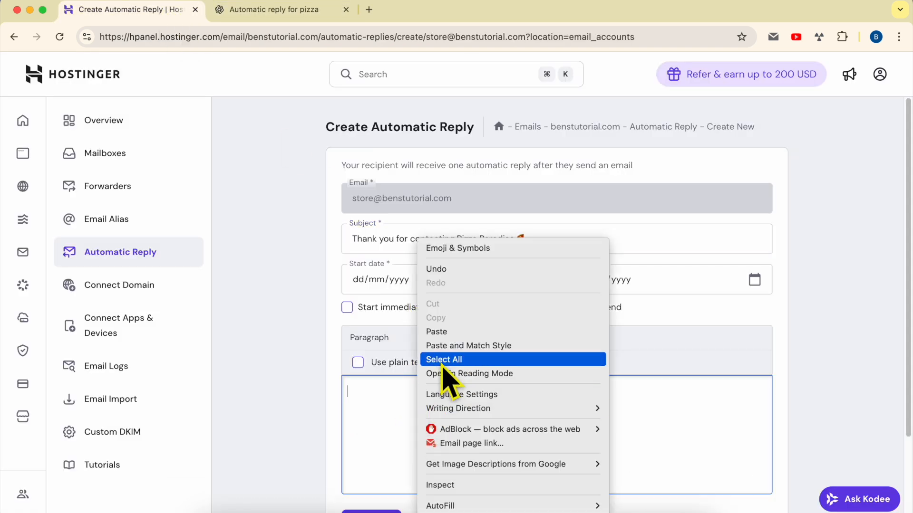
pyautogui.click(445, 333)
# - Add blank lines after the greeting and before Opening Hours, Today's Special, Best regards and Pizza Paradise Team, and try to create the reply
pyautogui.scroll(-3, 303, 346)
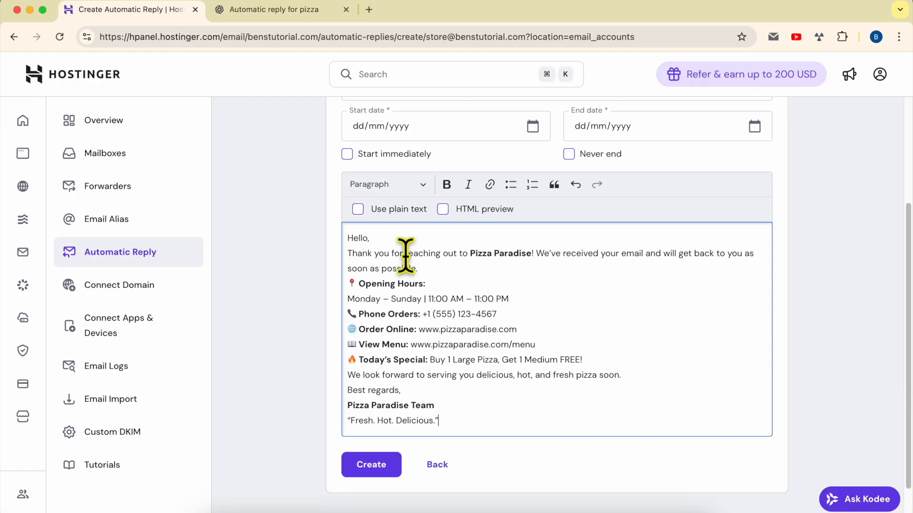
pyautogui.press('Return')
pyautogui.press('Return')
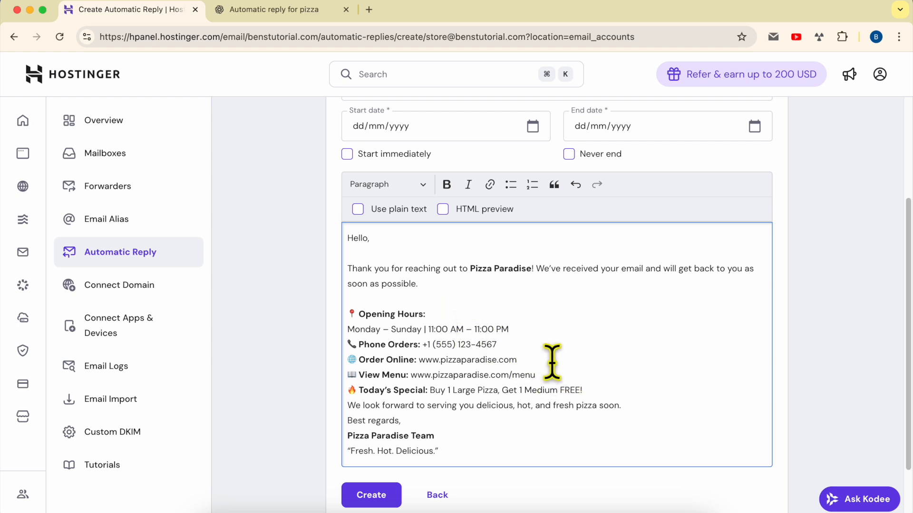
pyautogui.click(575, 373)
pyautogui.press('Return')
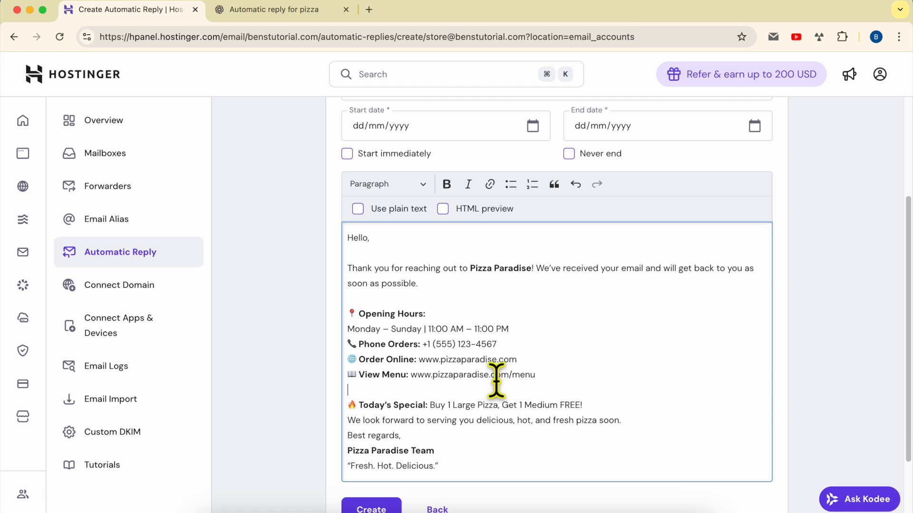
pyautogui.scroll(-2, 496, 381)
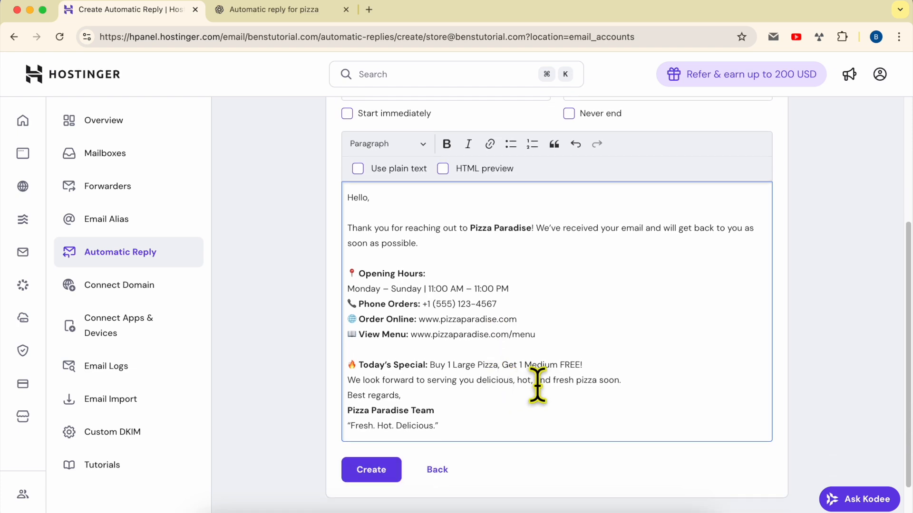
pyautogui.click(448, 399)
pyautogui.press('Return')
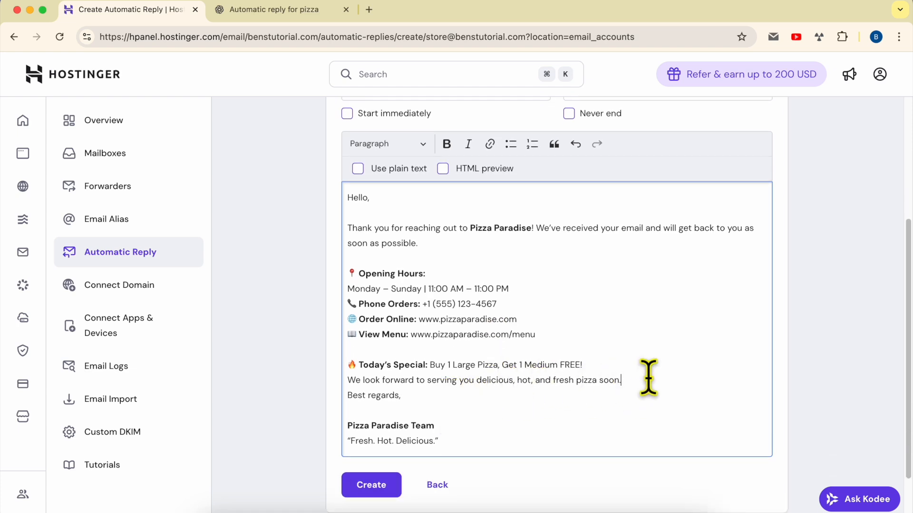
pyautogui.click(645, 378)
pyautogui.press('Return')
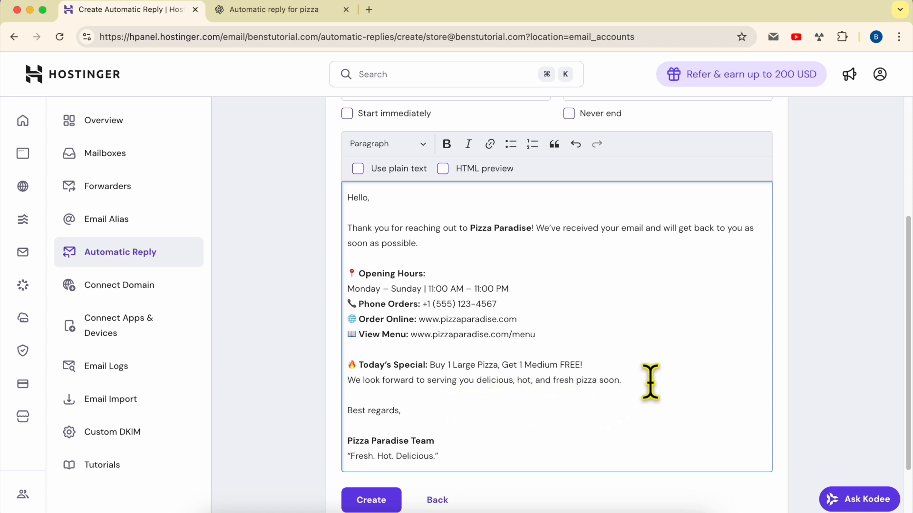
pyautogui.scroll(-3, 648, 381)
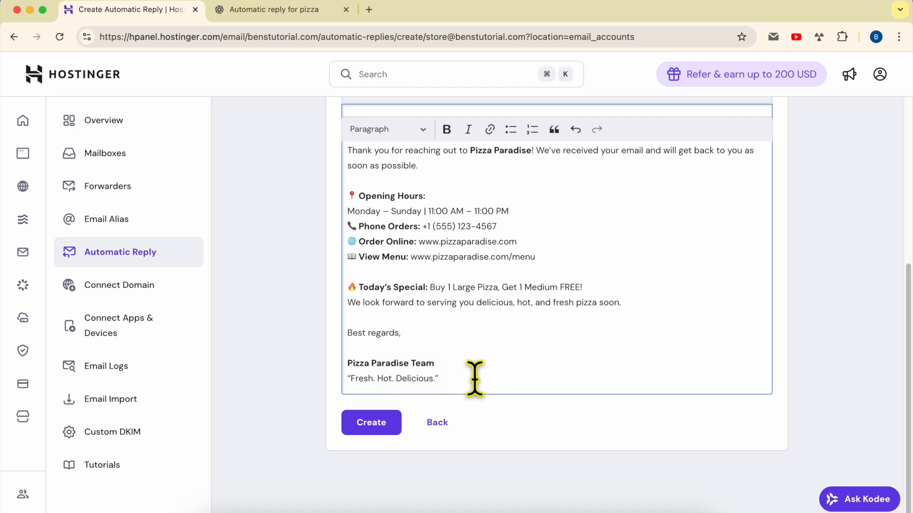
pyautogui.click(371, 422)
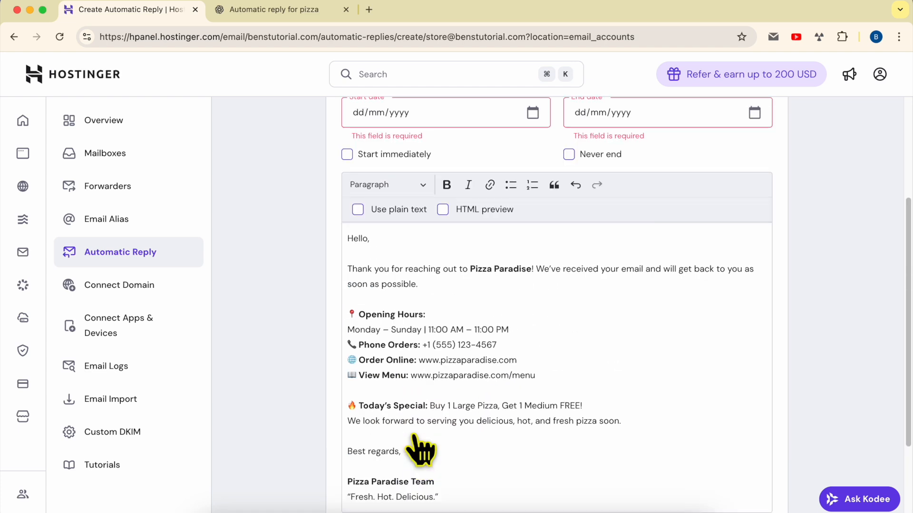
# - Set the automatic reply to start immediately and end on 06/10/2025
pyautogui.scroll(3, 319, 290)
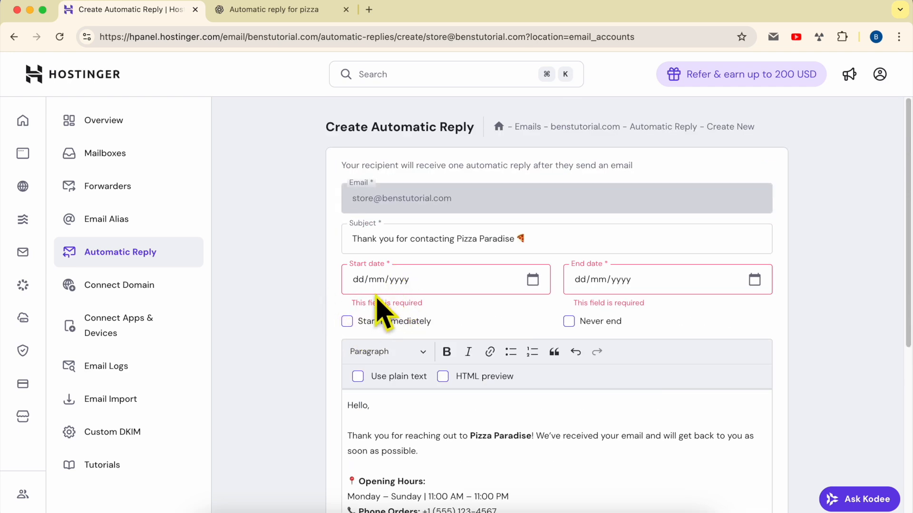
pyautogui.click(347, 321)
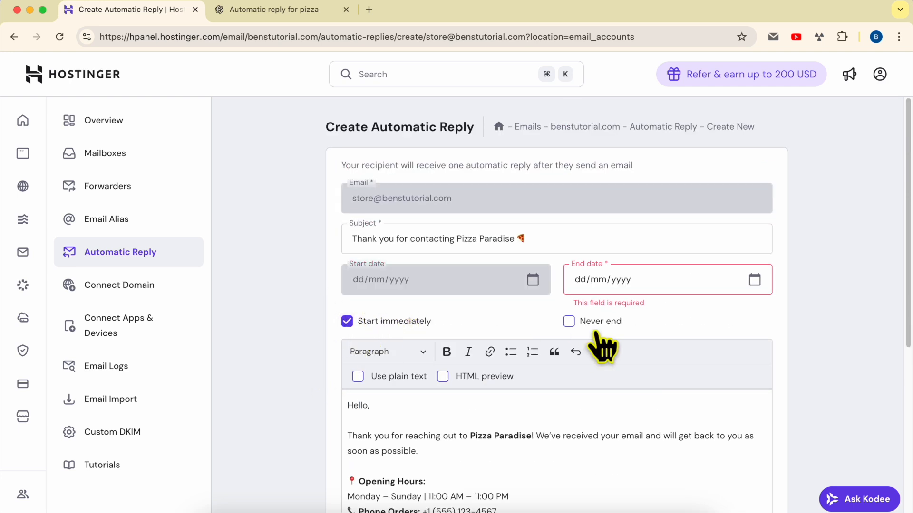
pyautogui.click(603, 284)
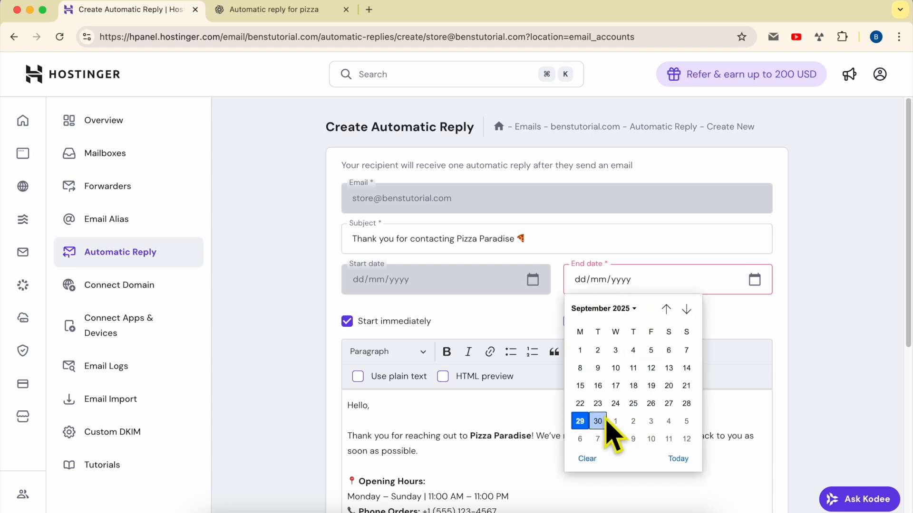
pyautogui.click(550, 326)
pyautogui.click(653, 291)
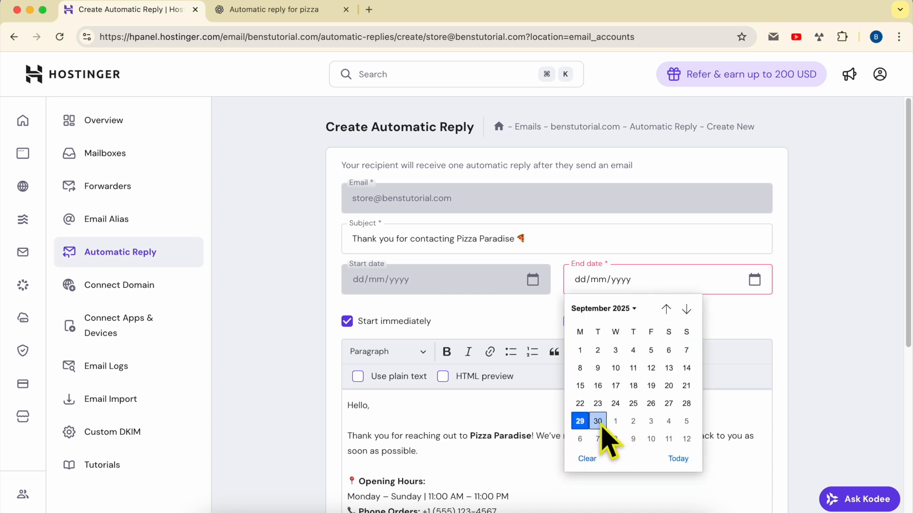
pyautogui.click(581, 440)
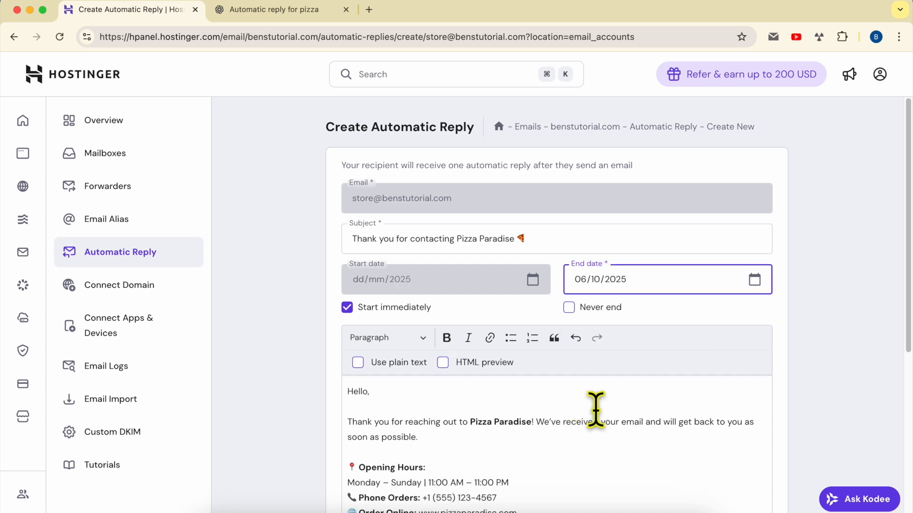
# - Try to create the automatic reply with the immediate start and the chosen end date
pyautogui.scroll(-6, 661, 333)
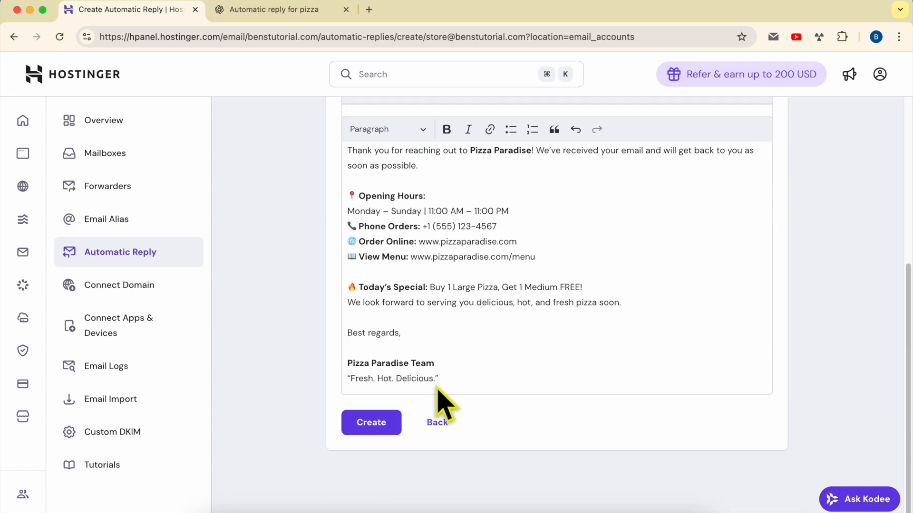
pyautogui.click(373, 423)
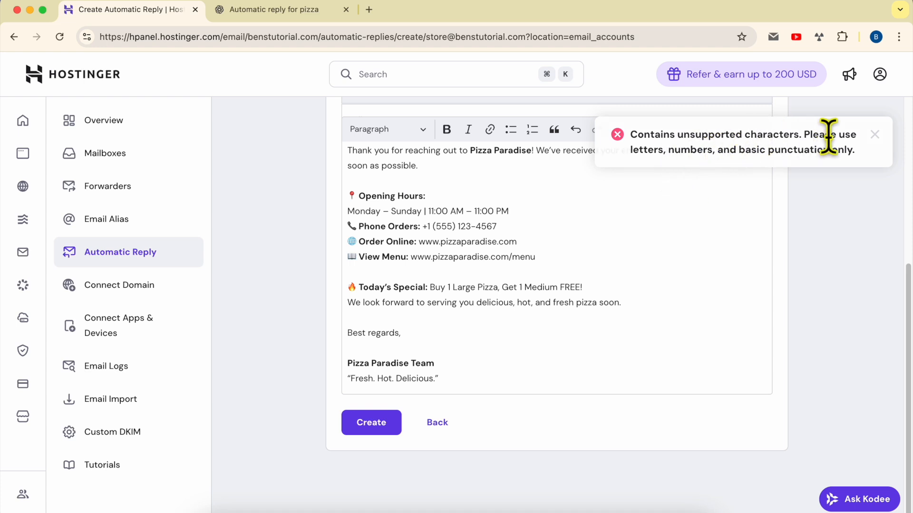
pyautogui.click(381, 429)
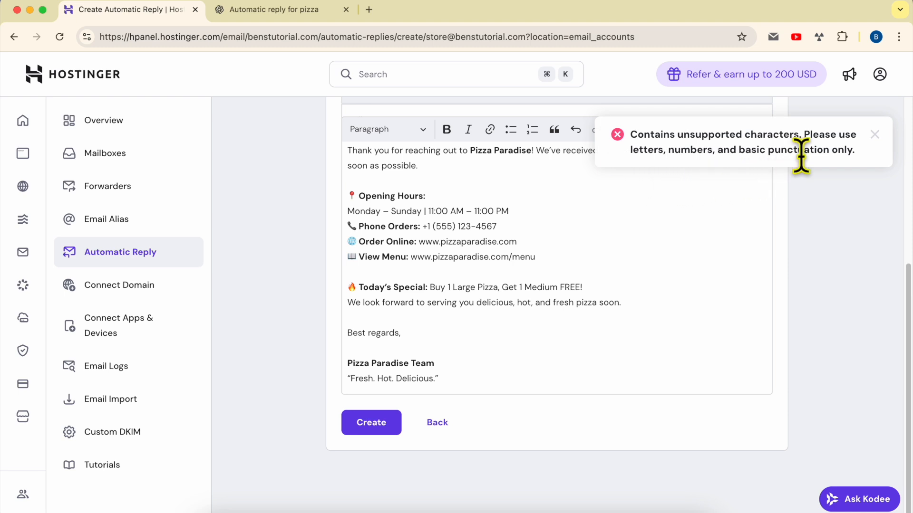
# - Remove the pizza emoji from the end of the subject and try to create the automatic reply again
pyautogui.scroll(4, 456, 252)
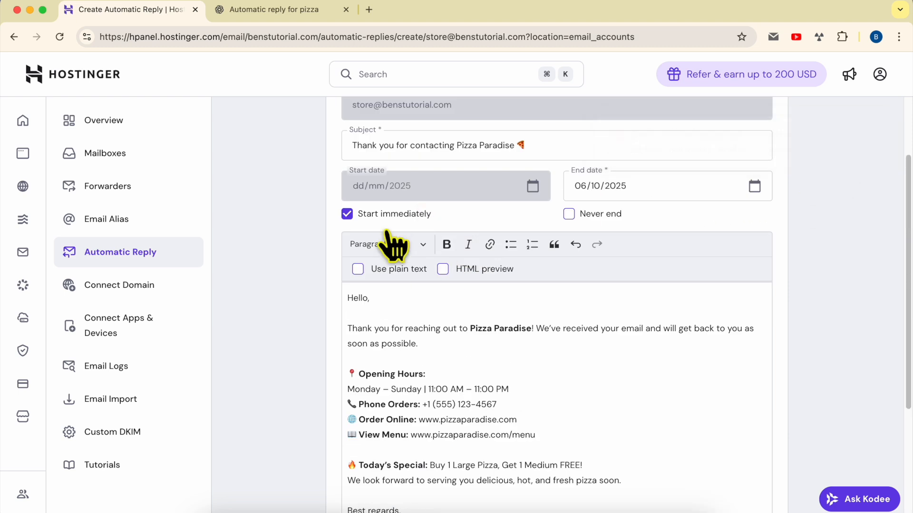
pyautogui.scroll(1, 506, 214)
pyautogui.doubleClick(522, 180)
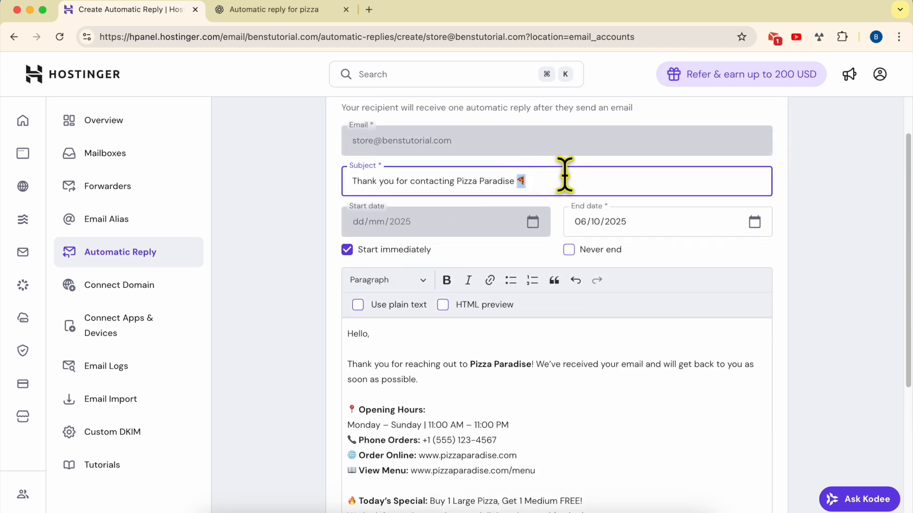
pyautogui.scroll(-5, 315, 288)
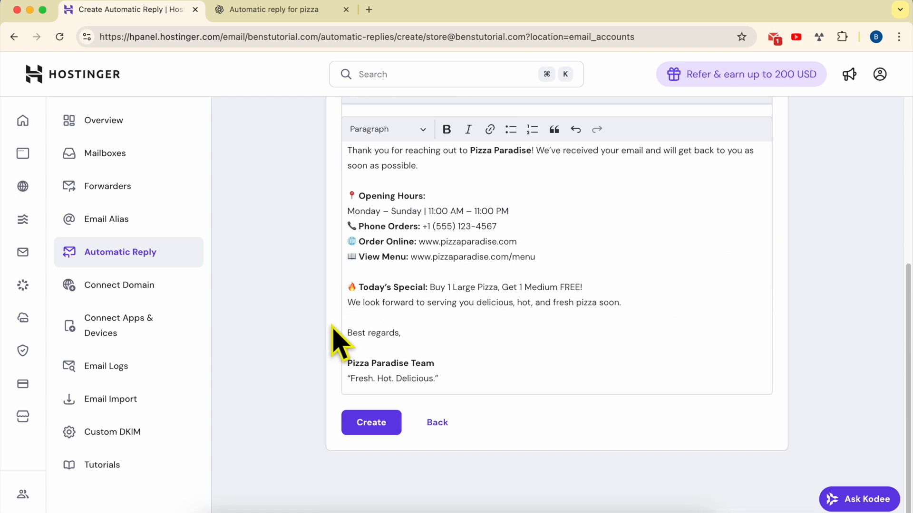
pyautogui.click(372, 425)
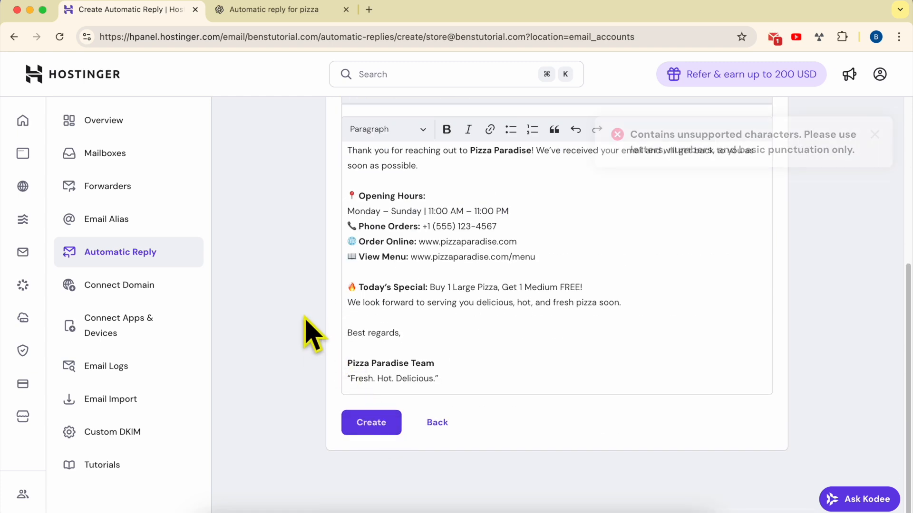
# - Delete the emojis before Today's Special, View Menu, Order Online, Phone Orders and Opening Hours in the message body
pyautogui.doubleClick(349, 288)
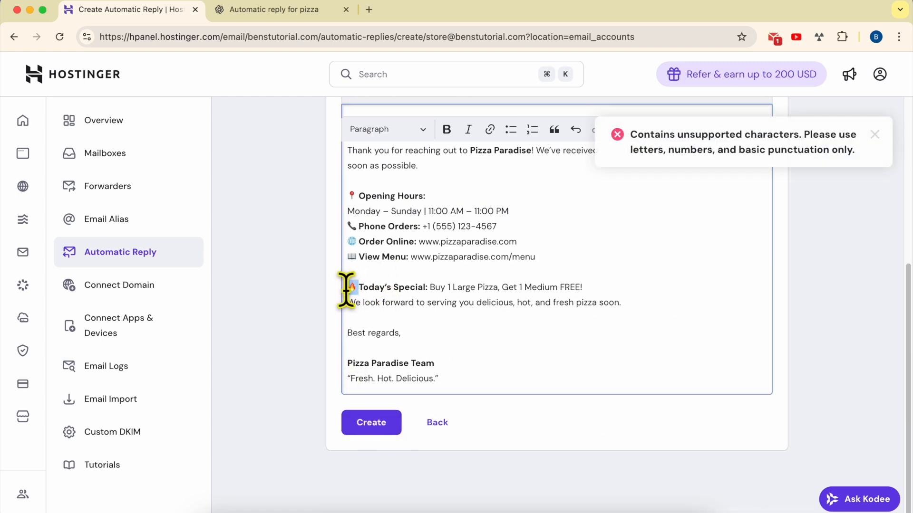
pyautogui.press('BackSpace')
pyautogui.doubleClick(351, 256)
pyautogui.press('BackSpace')
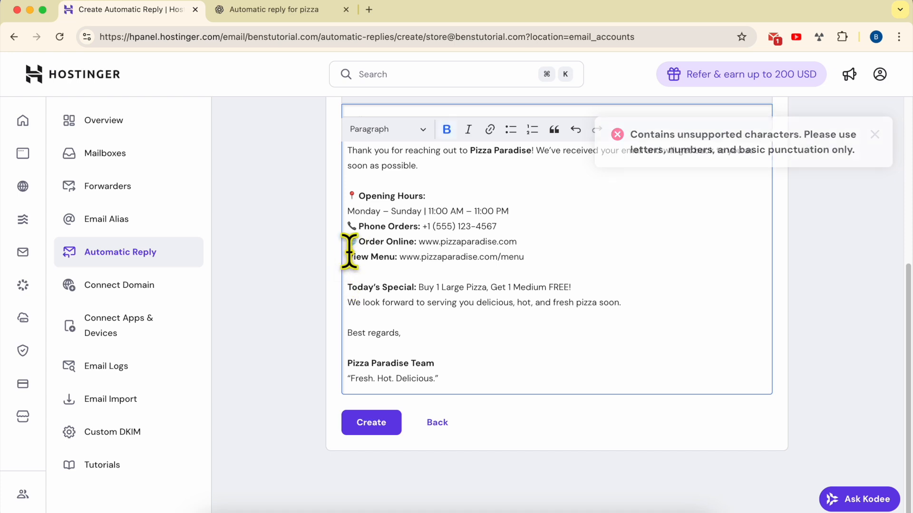
pyautogui.press('BackSpace')
pyautogui.press('BackSpace')
pyautogui.press('BackSpace')
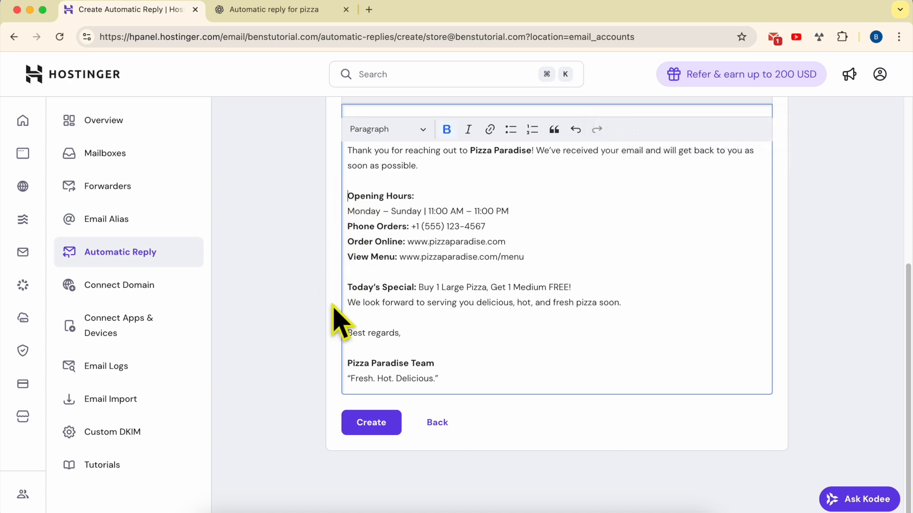
# - Check the form once more and create the automatic reply with the emoji-free message
pyautogui.scroll(3, 418, 332)
pyautogui.scroll(-3, 277, 329)
pyautogui.click(373, 423)
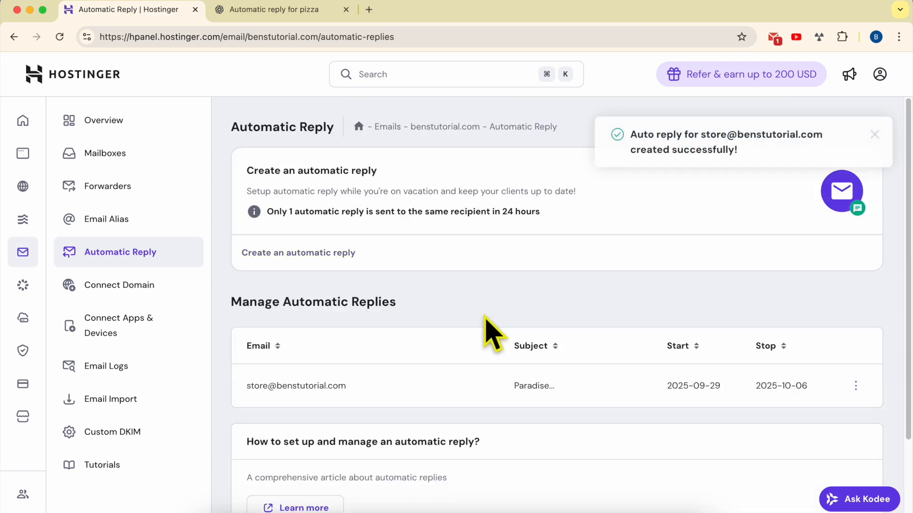